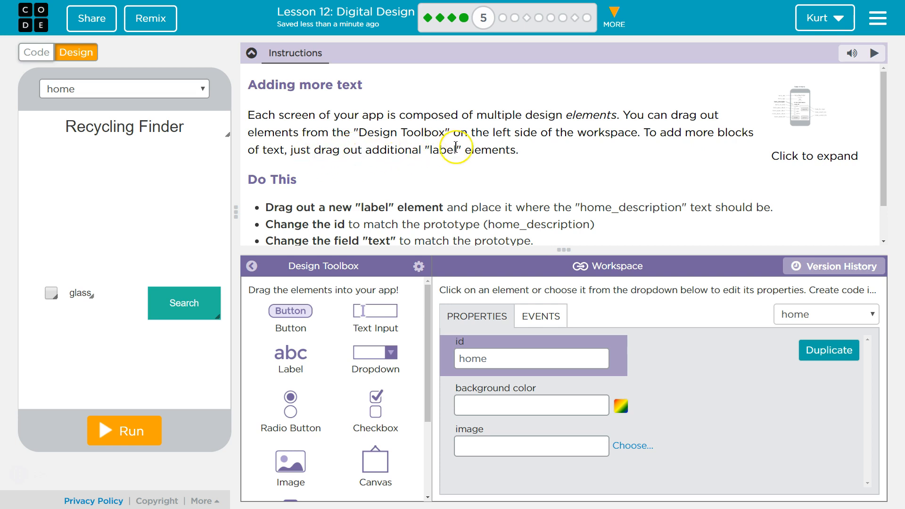
pyautogui.scroll(-2, 487, 159)
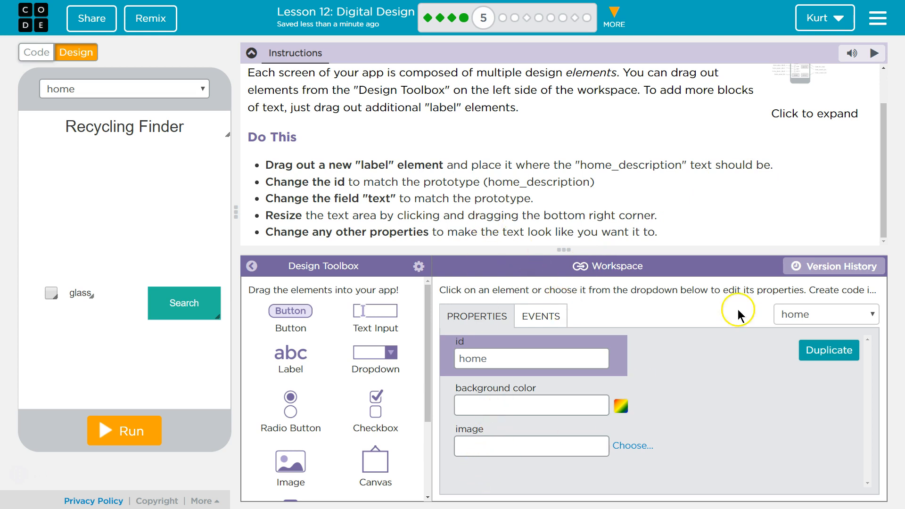
# Step: Enlarge the Puzzle 5 prototype image of the Recycling Finder home screen
pyautogui.click(799, 72)
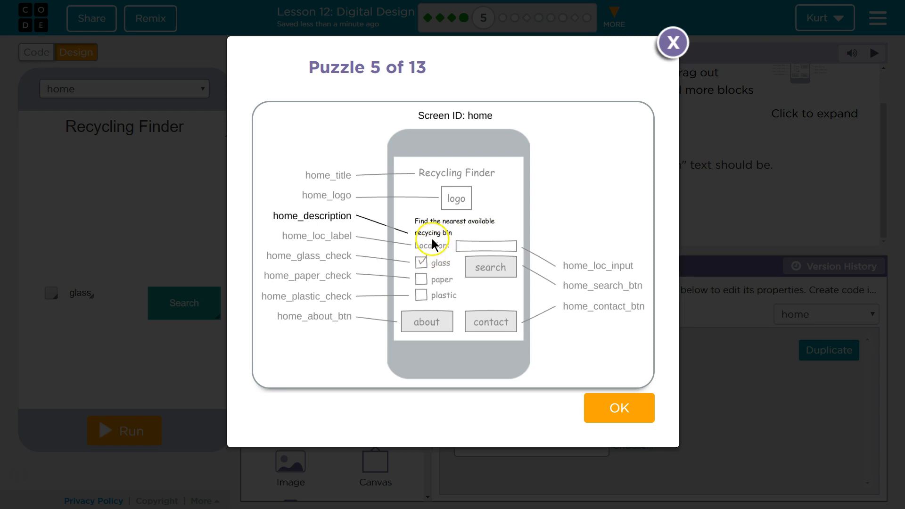
# Step: Close the prototype image to return to the design workspace
pyautogui.click(672, 57)
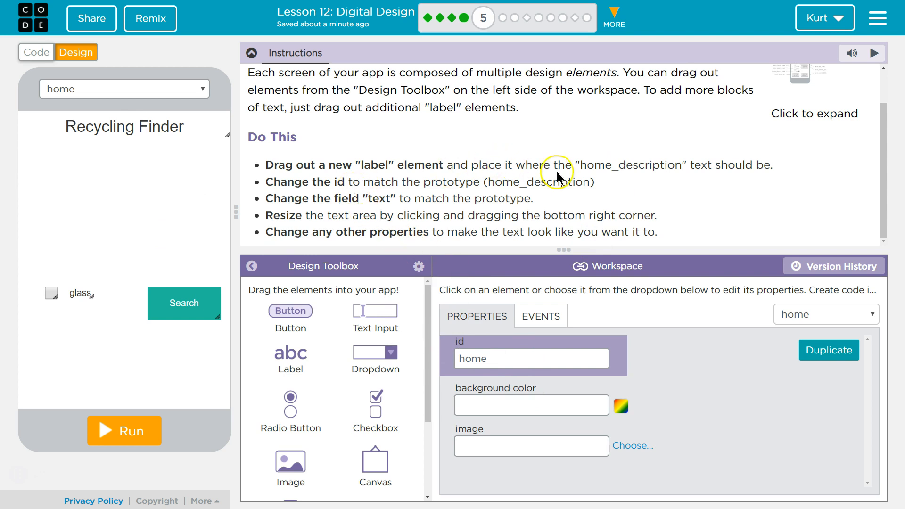
pyautogui.scroll(-2, 391, 416)
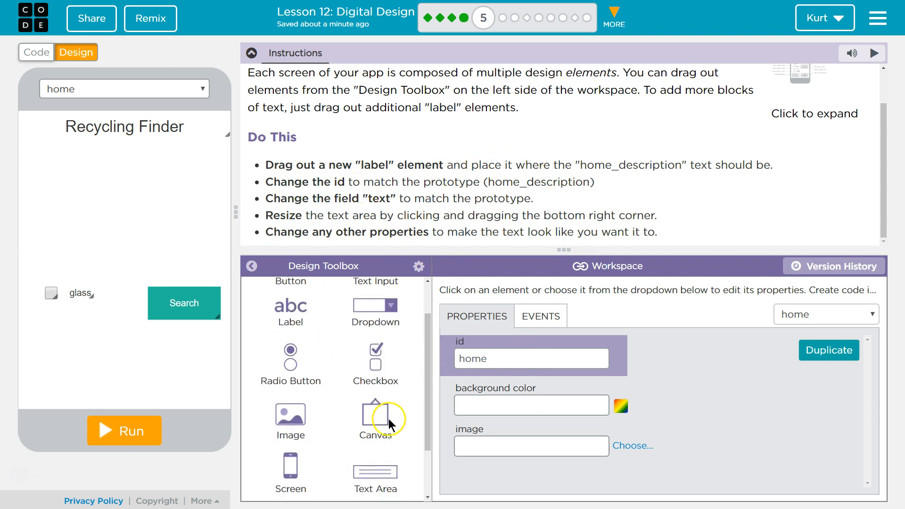
pyautogui.scroll(2, 388, 418)
pyautogui.scroll(-2, 384, 402)
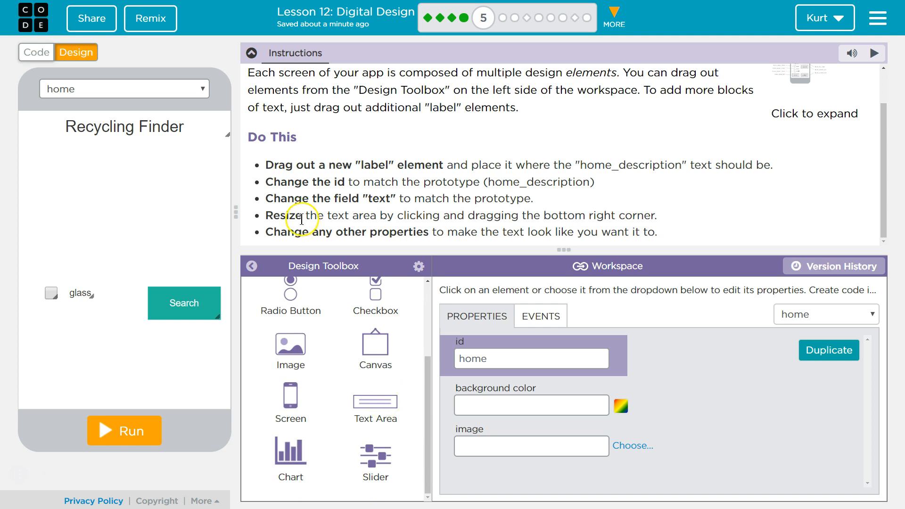
pyautogui.scroll(2, 368, 388)
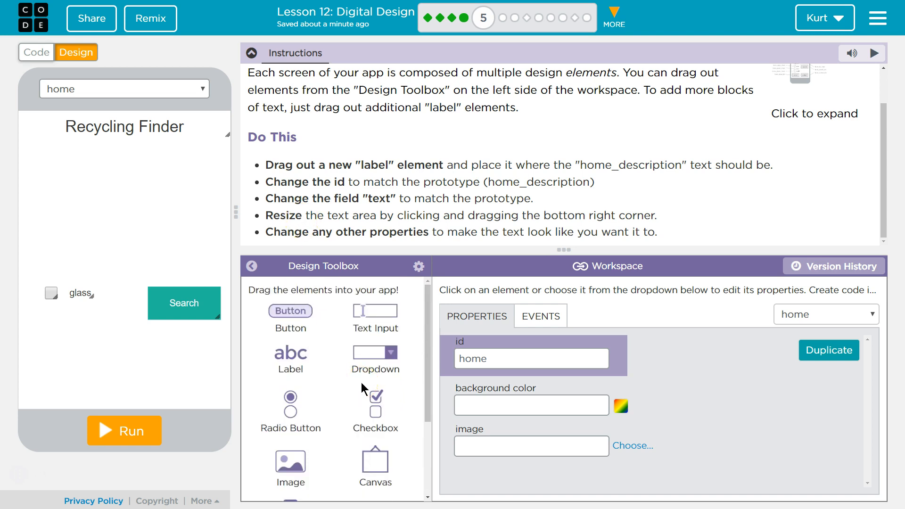
# Step: Add a label, widen it slightly and place it just below the Recycling Finder title
pyautogui.moveTo(289, 352)
pyautogui.mouseDown()
pyautogui.moveTo(127, 179)
pyautogui.moveTo(136, 192)
pyautogui.mouseUp()
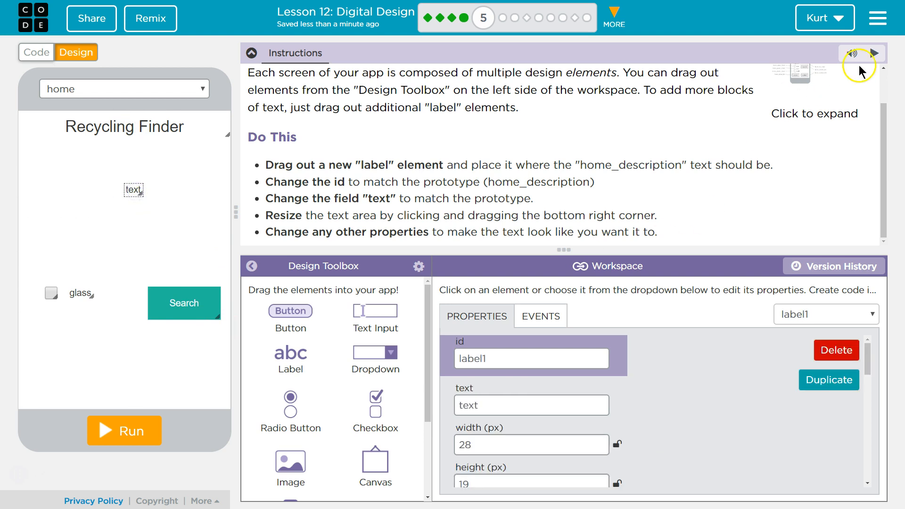
pyautogui.click(799, 73)
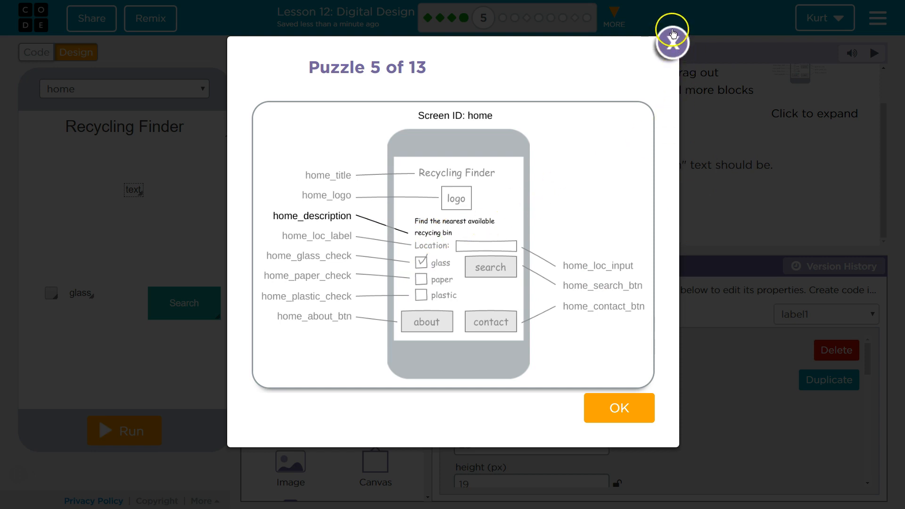
pyautogui.click(673, 44)
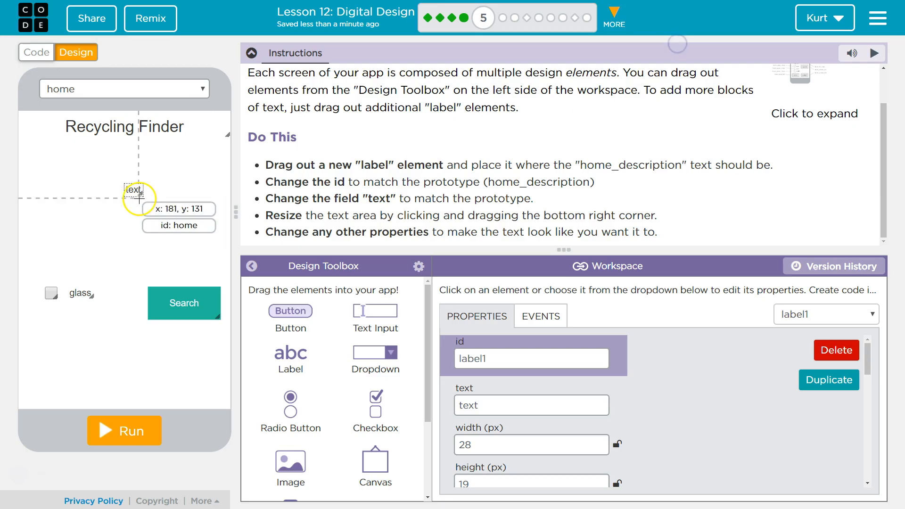
pyautogui.moveTo(139, 191)
pyautogui.mouseDown()
pyautogui.moveTo(155, 191)
pyautogui.moveTo(61, 199)
pyautogui.mouseUp()
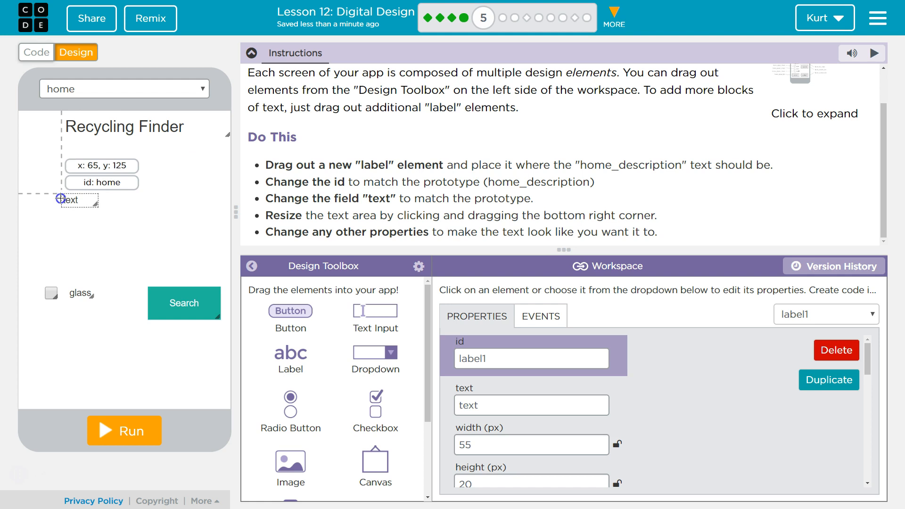
pyautogui.moveTo(61, 198); pyautogui.dragTo(64, 199)
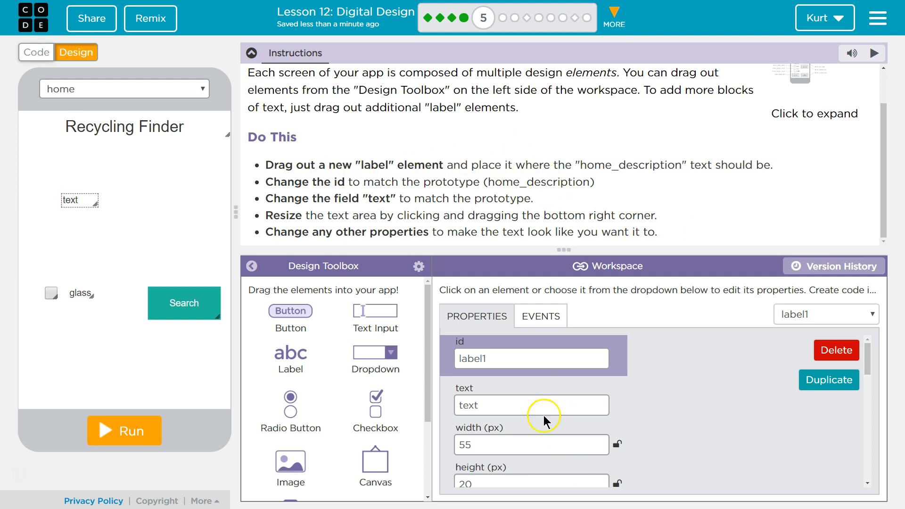
# Step: Rename the label id to home_description and reopen the prototype image
pyautogui.moveTo(500, 358); pyautogui.dragTo(433, 349)
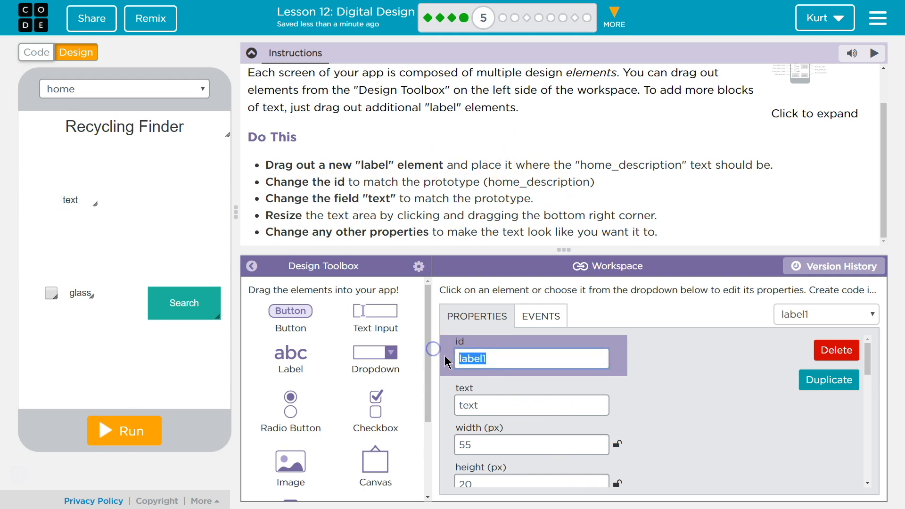
pyautogui.write('home_')
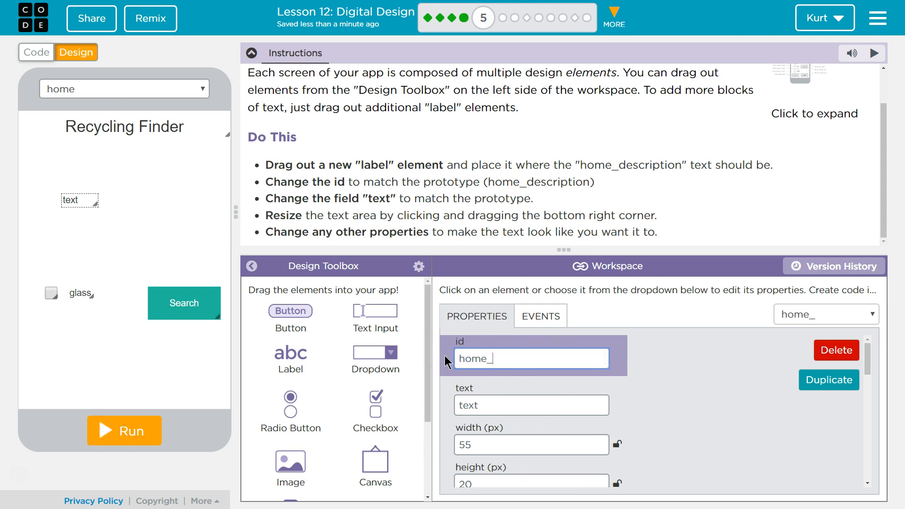
pyautogui.write('descripti')
pyautogui.write('on')
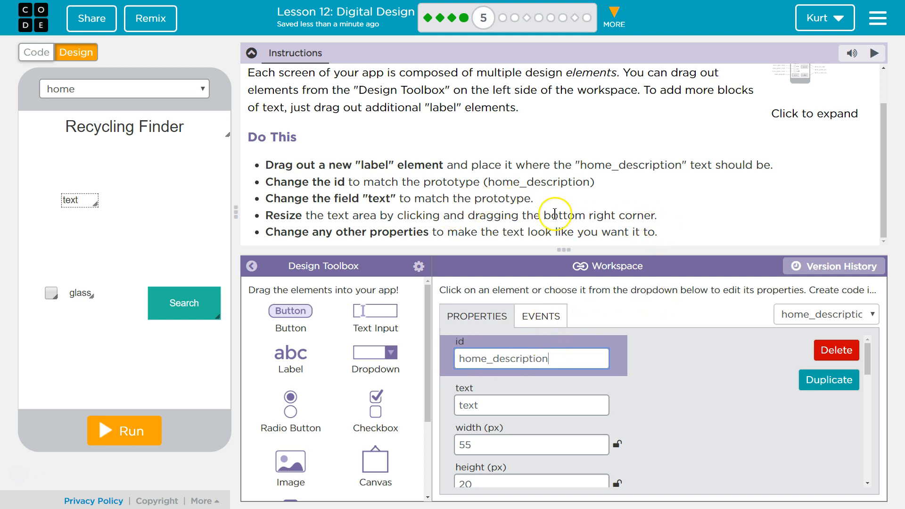
pyautogui.click(800, 73)
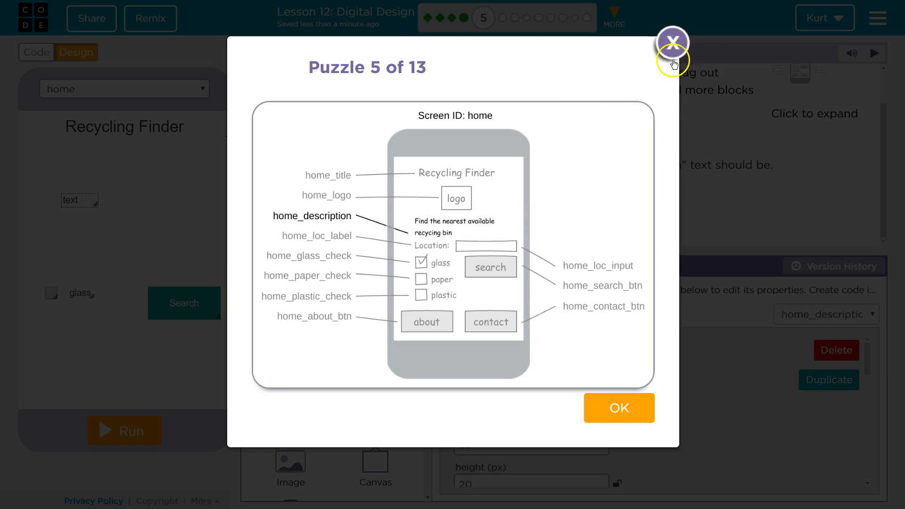
# Step: Replace the label text with 'Find the nearest available recycling bin.' and fix stray letters
pyautogui.click(672, 46)
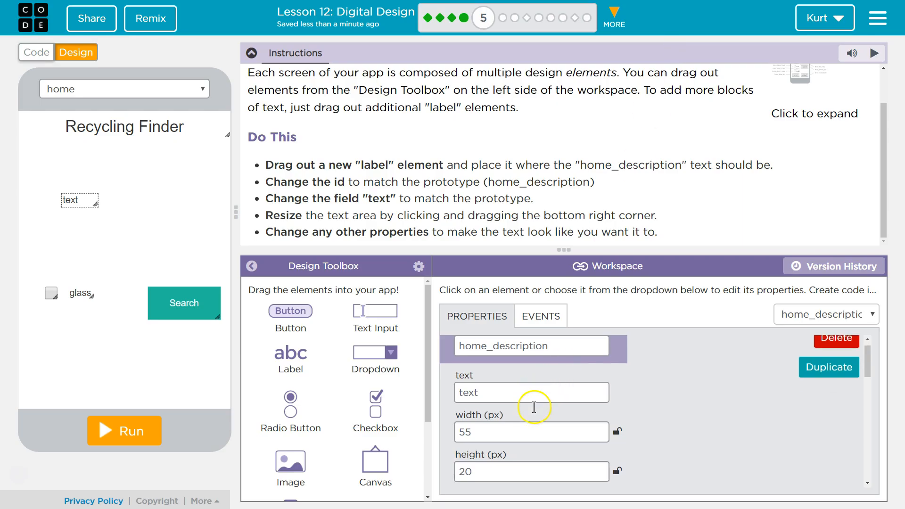
pyautogui.doubleClick(534, 396)
pyautogui.write('F')
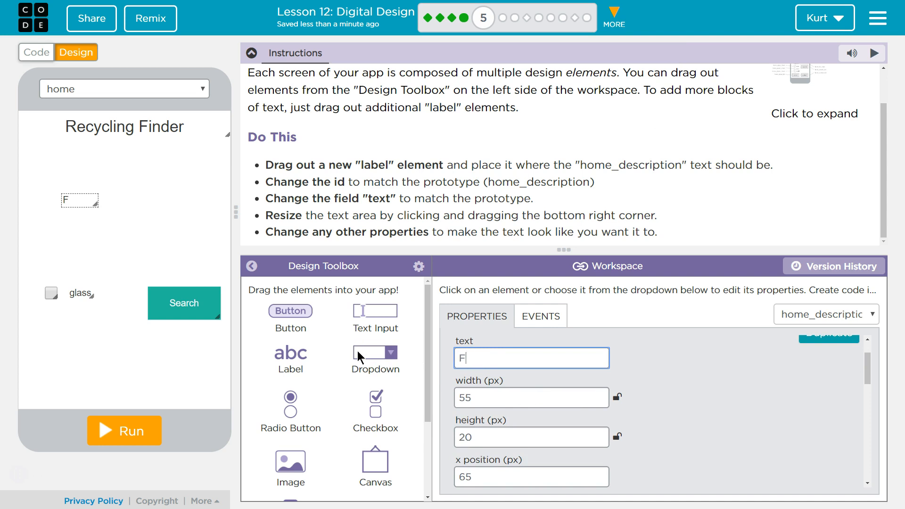
pyautogui.write('ind the nea')
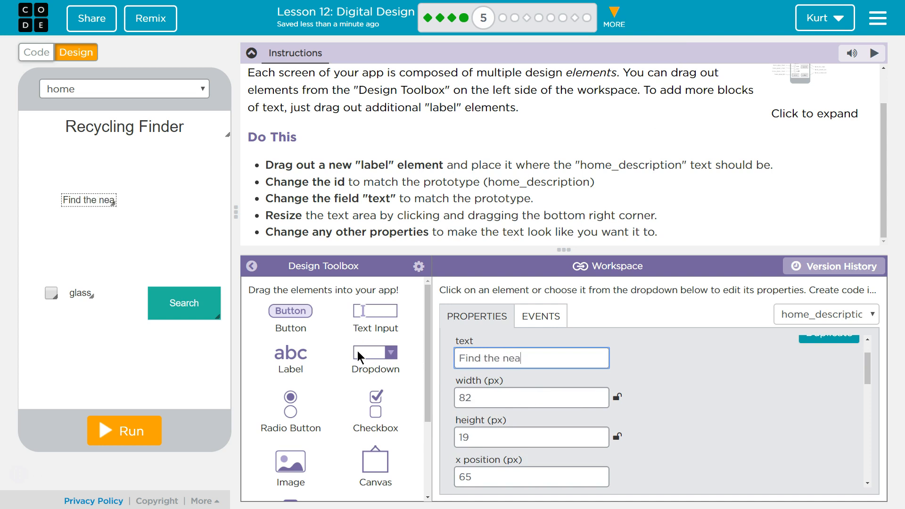
pyautogui.write('rest avai')
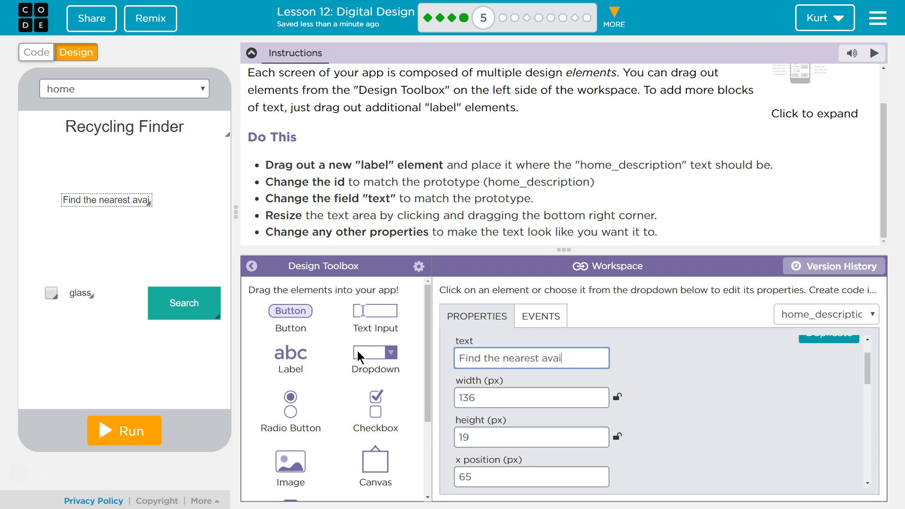
pyautogui.write('lable rec')
pyautogui.write('yc')
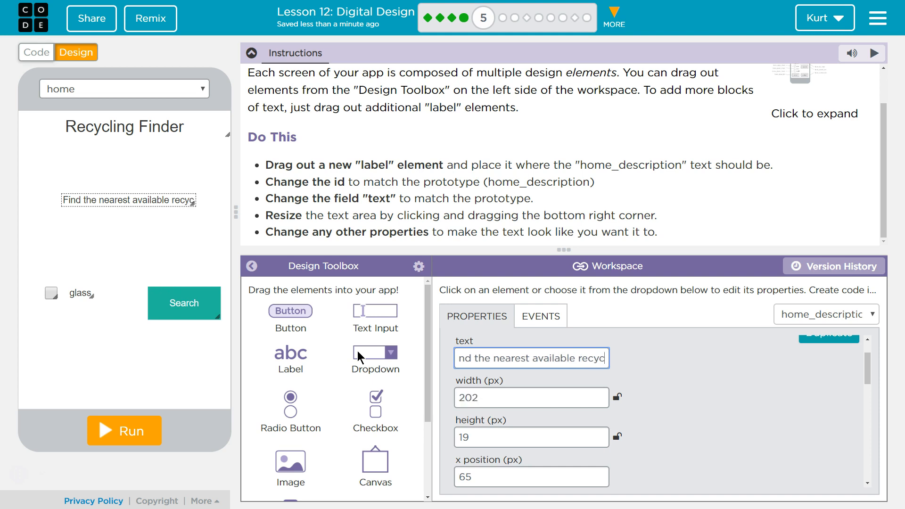
pyautogui.write('ling bing')
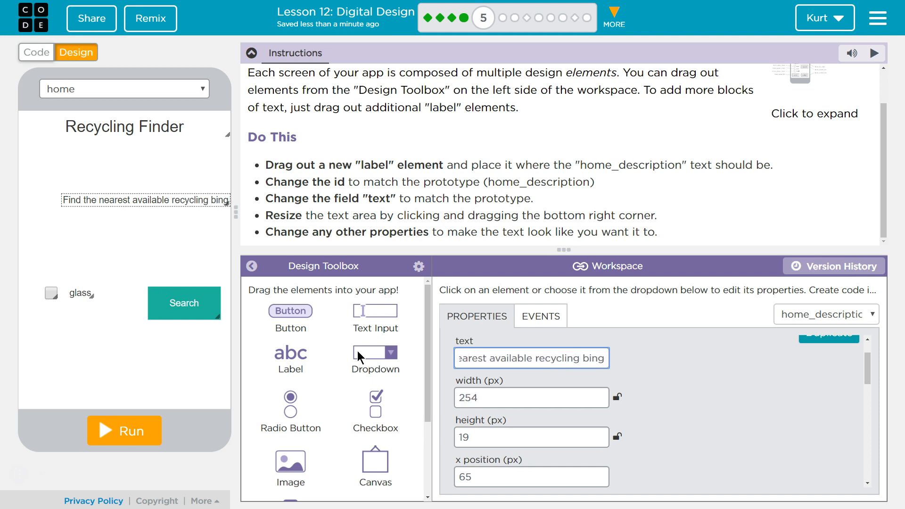
pyautogui.press('BackSpace')
pyautogui.write('.')
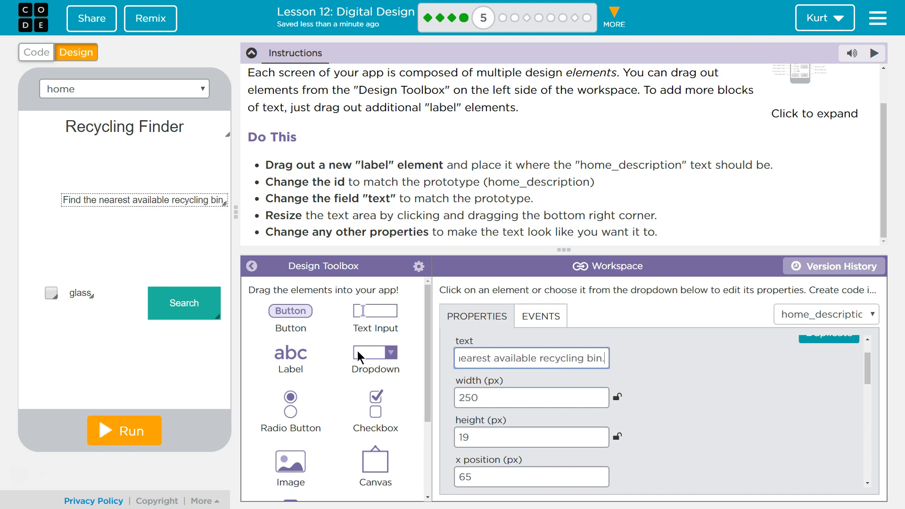
pyautogui.click(585, 362)
pyautogui.press('BackSpace')
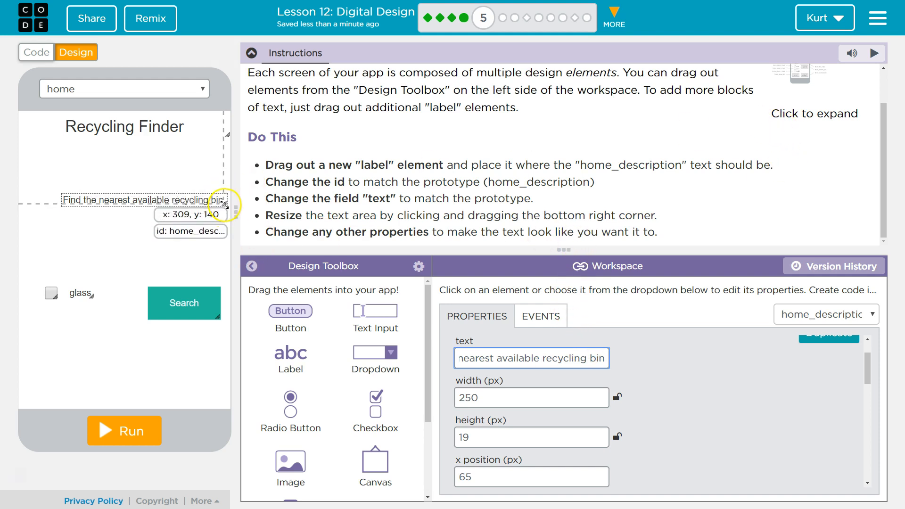
# Step: Make the label narrower and taller so its text wraps to two lines, checking the prototype
pyautogui.moveTo(225, 202); pyautogui.dragTo(179, 217)
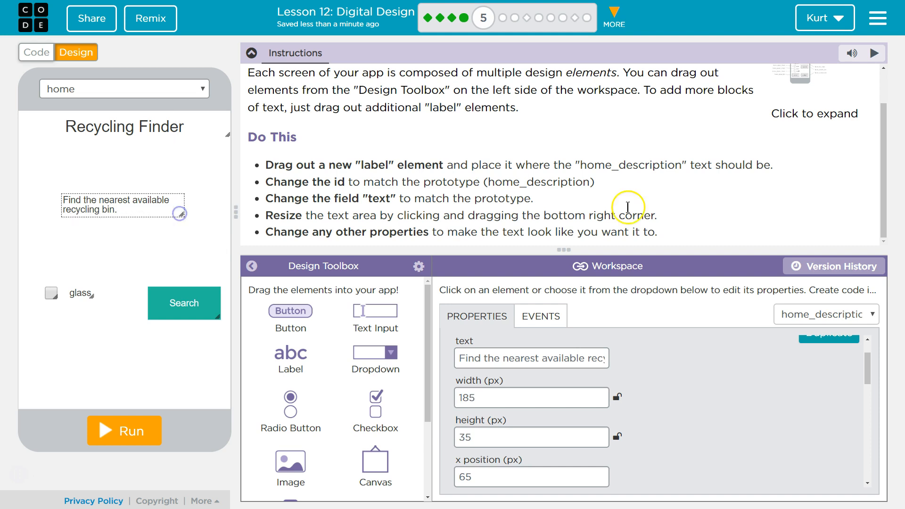
pyautogui.click(797, 74)
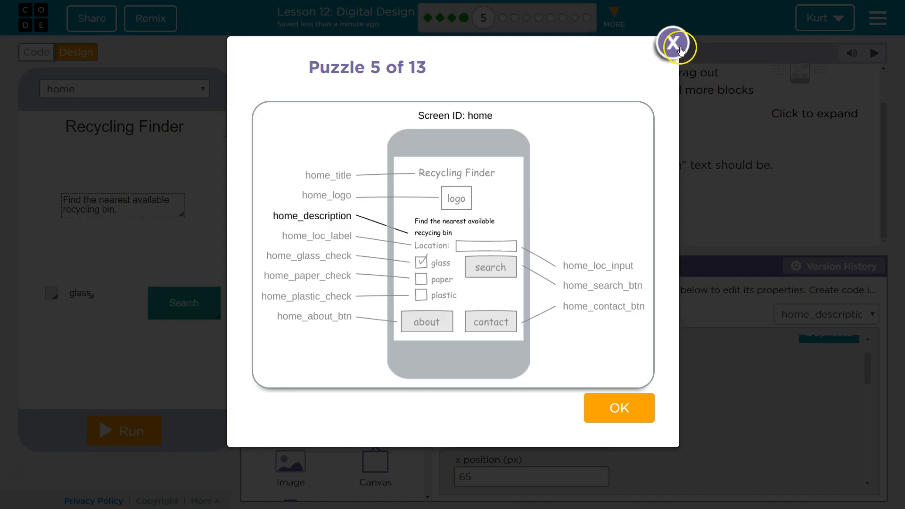
pyautogui.click(672, 42)
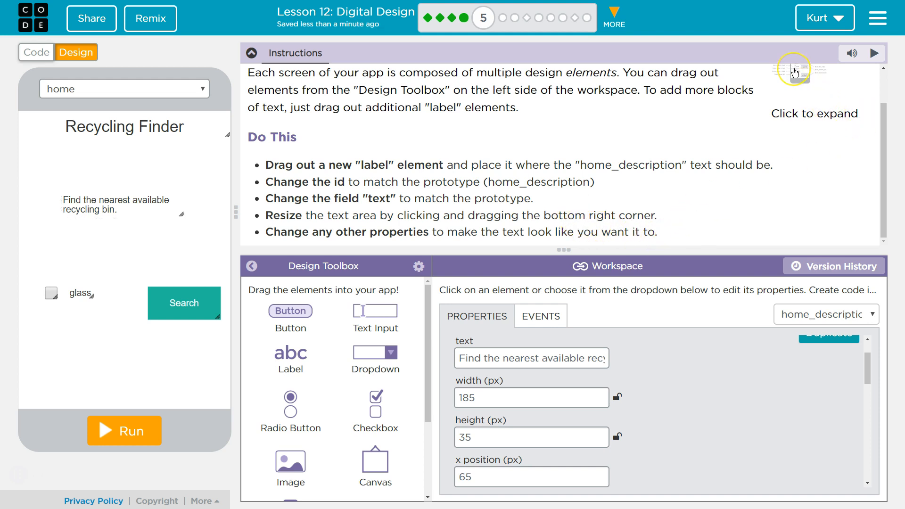
pyautogui.click(795, 72)
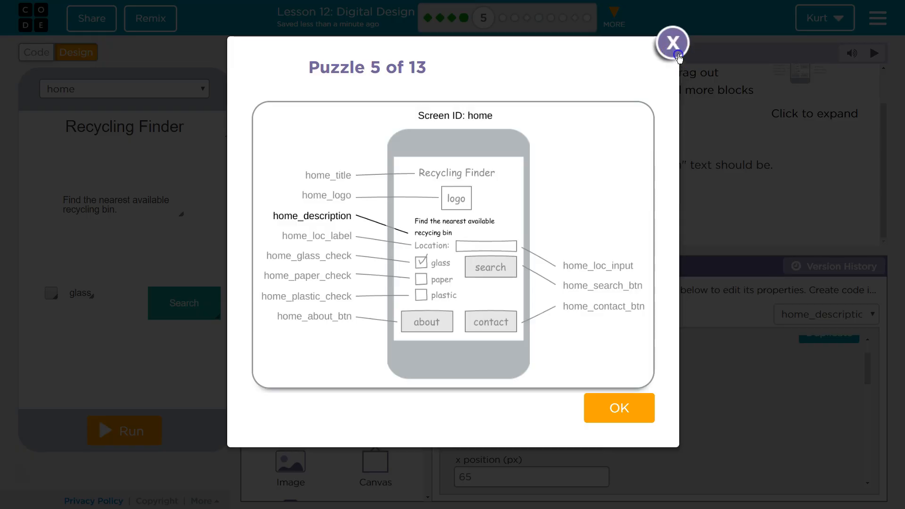
# Step: Try Arial Black, then set the label font to Verdana and widen it to fit two lines
pyautogui.click(673, 44)
pyautogui.scroll(-5, 602, 402)
pyautogui.scroll(-5, 618, 397)
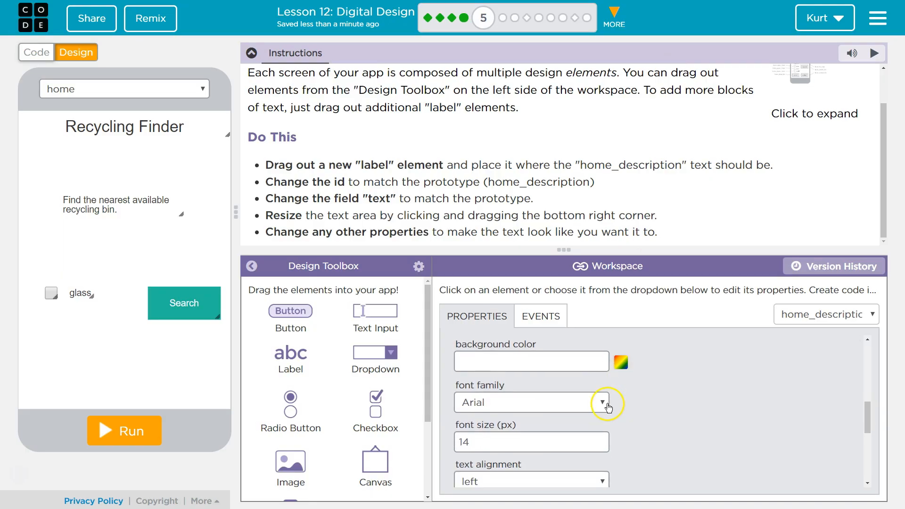
pyautogui.click(603, 405)
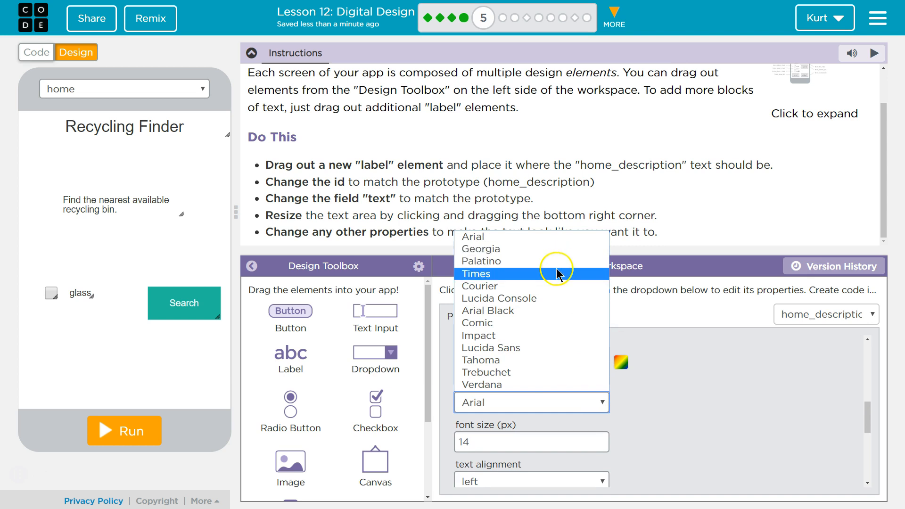
pyautogui.click(533, 310)
pyautogui.click(529, 402)
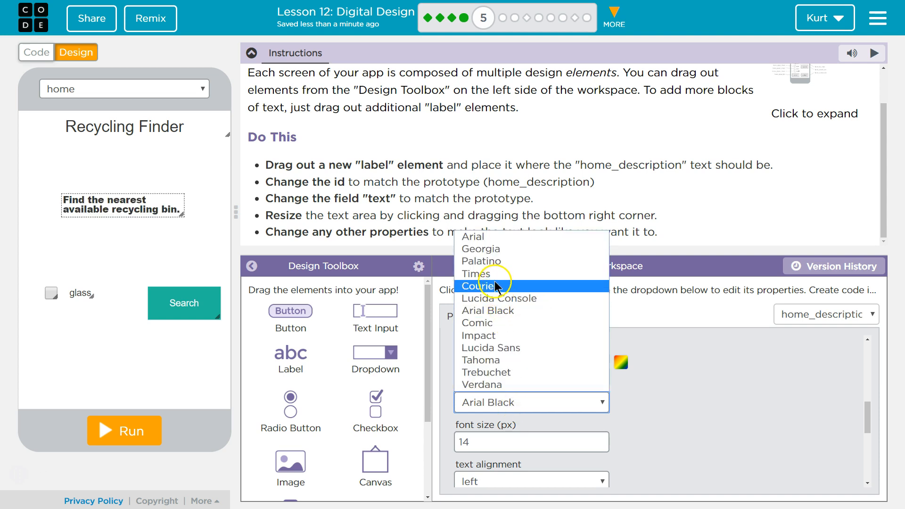
pyautogui.click(505, 385)
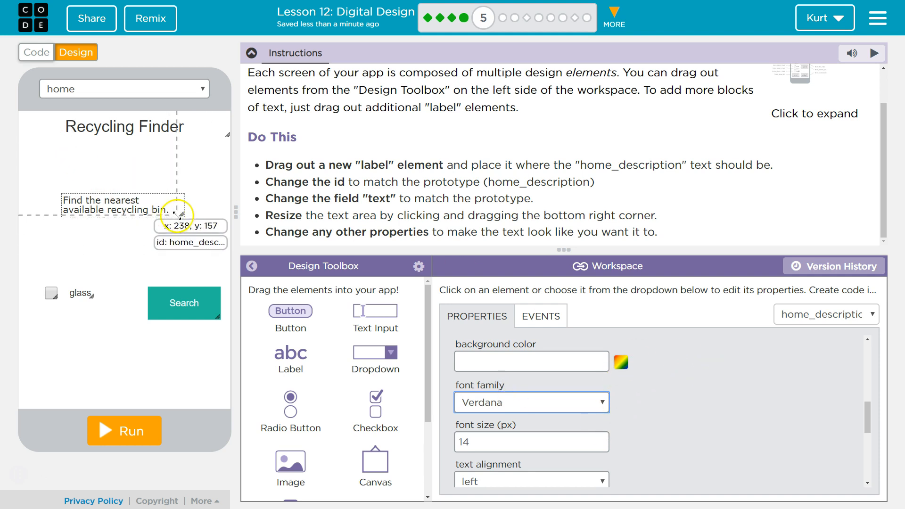
pyautogui.moveTo(181, 215); pyautogui.dragTo(188, 215)
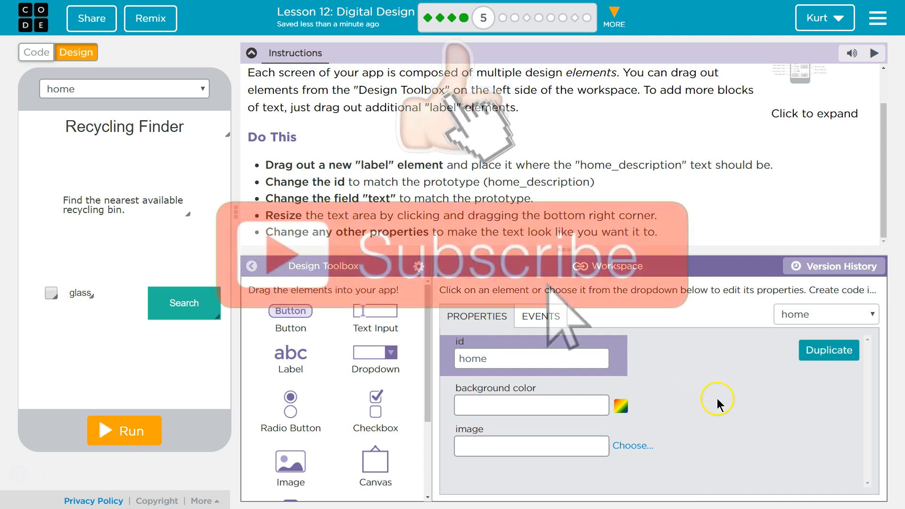
pyautogui.scroll(1, 541, 179)
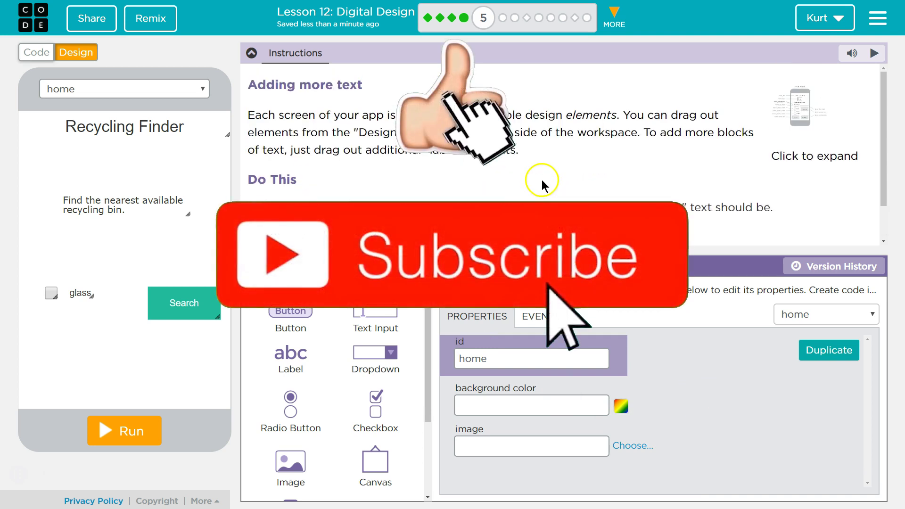
pyautogui.scroll(-1, 541, 179)
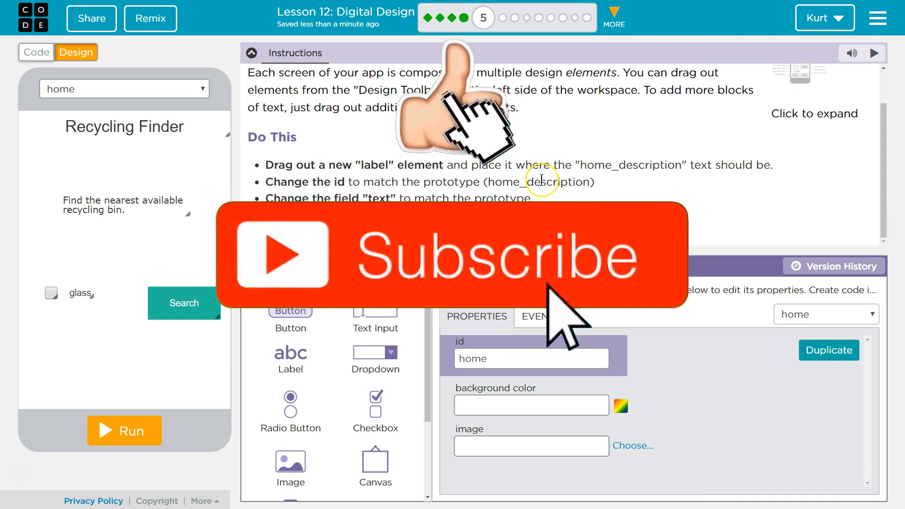
# Step: Run the app and mark the puzzle as finished
pyautogui.click(134, 431)
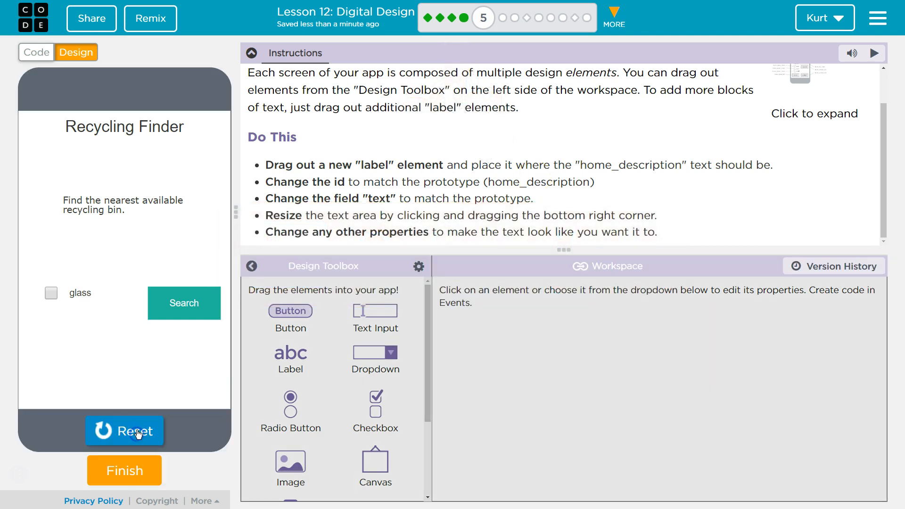
pyautogui.click(134, 473)
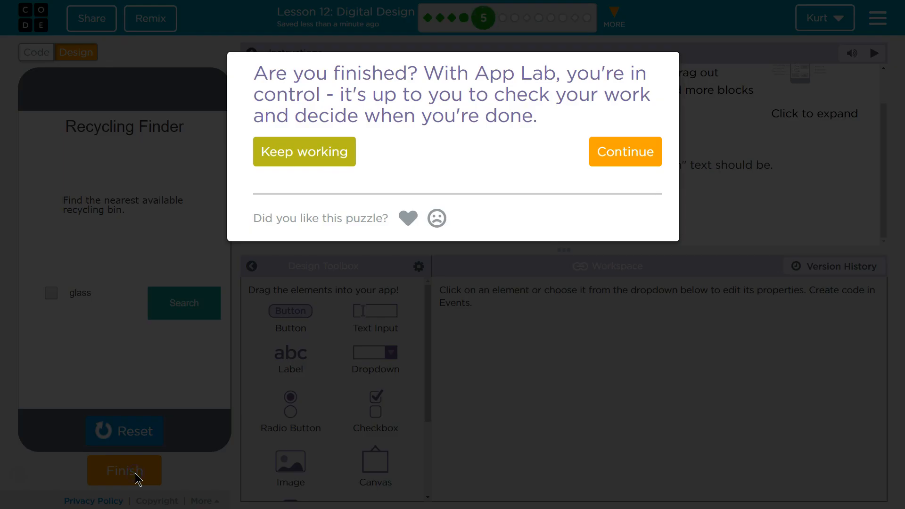